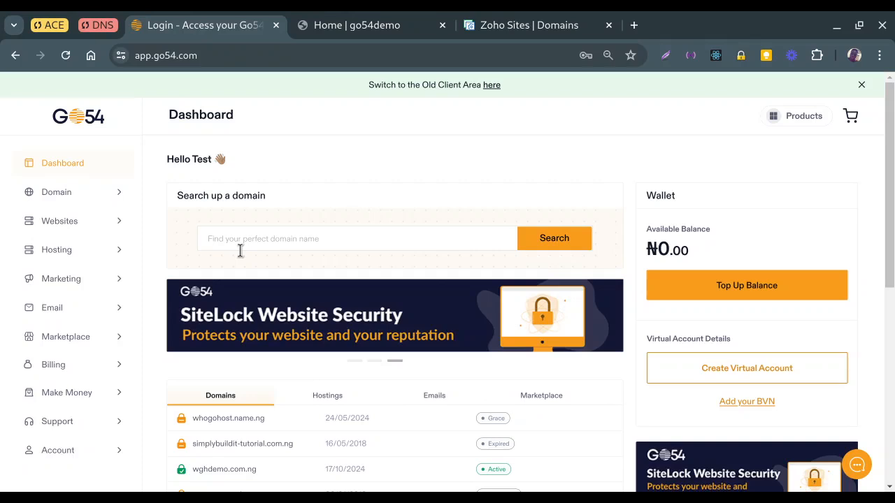
- List the account's active domains and highlight go54demo.com.ng
left_click(110, 195)
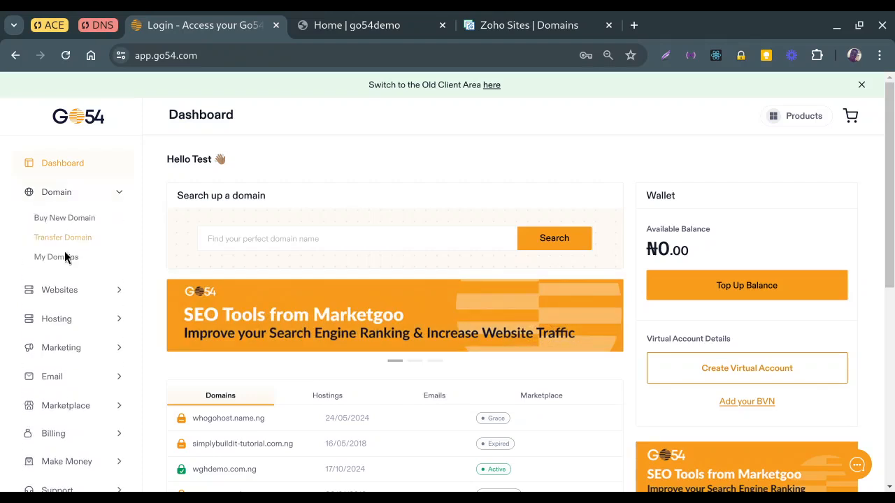
left_click(66, 258)
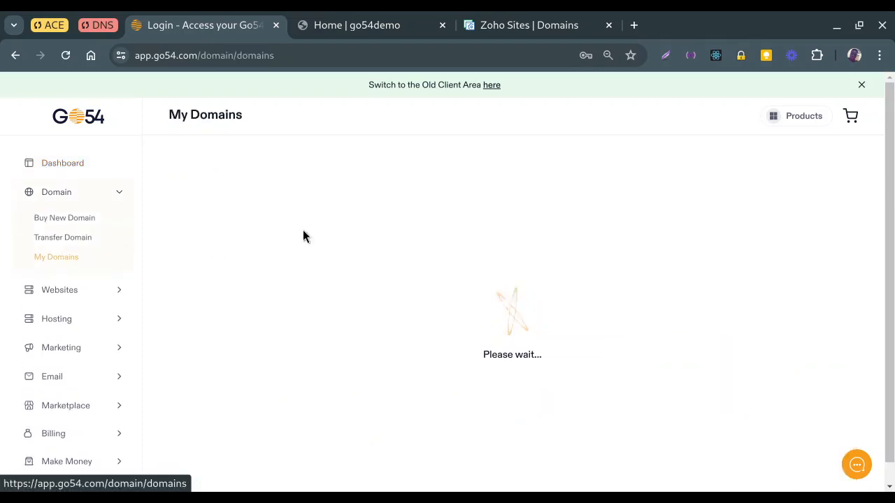
left_click(265, 226)
left_click(253, 251)
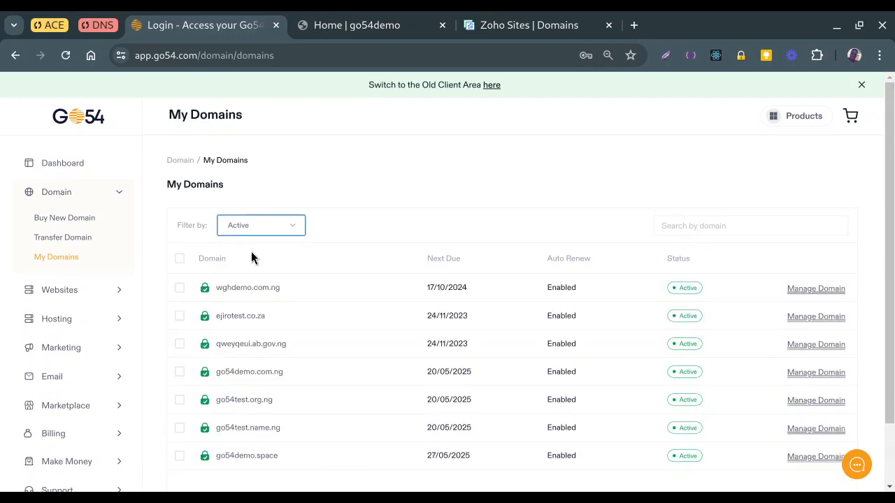
scroll(375, 299, "down", 2)
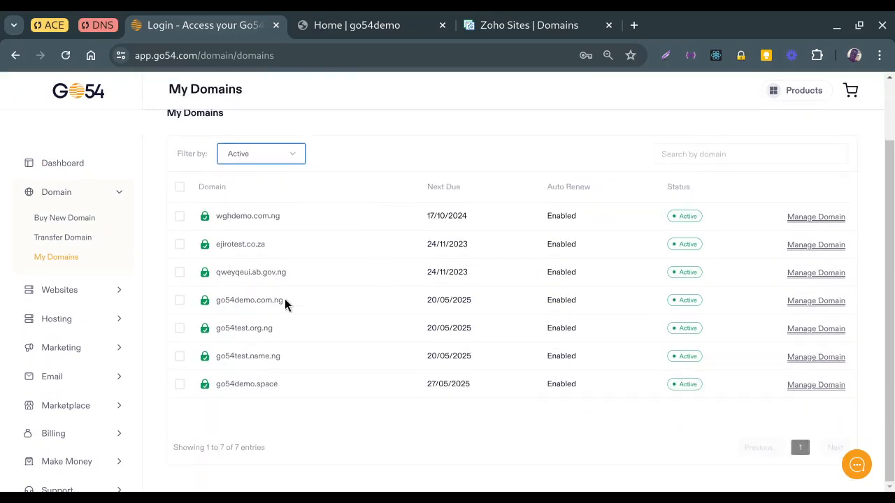
left_click_drag(284, 299, 220, 305)
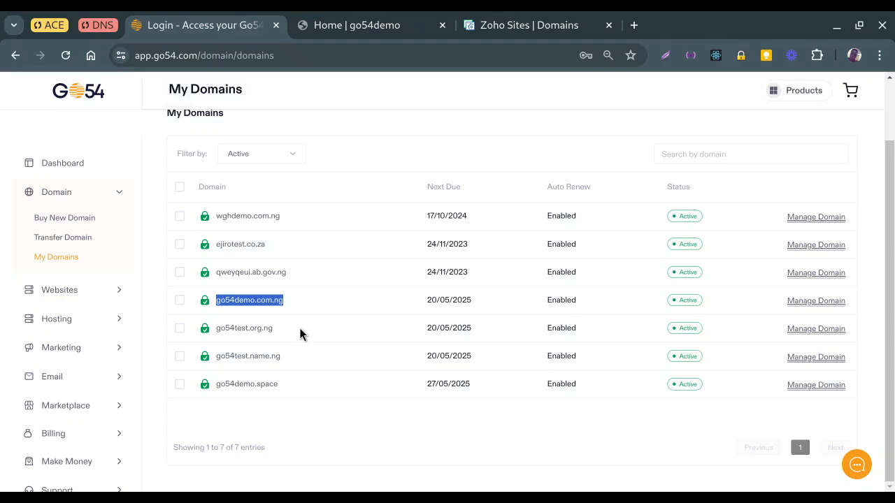
- Look over the published go54demo home page and its current go54.zohosites.com address
left_click(355, 32)
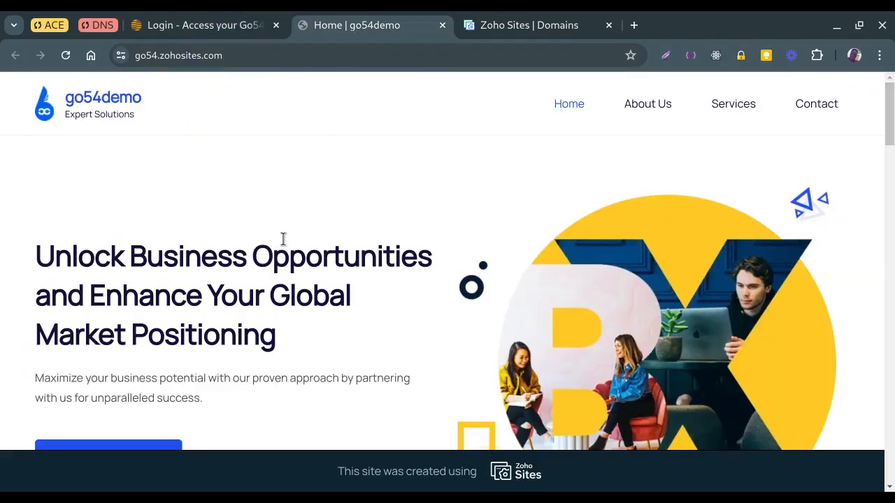
left_click_drag(237, 61, 135, 61)
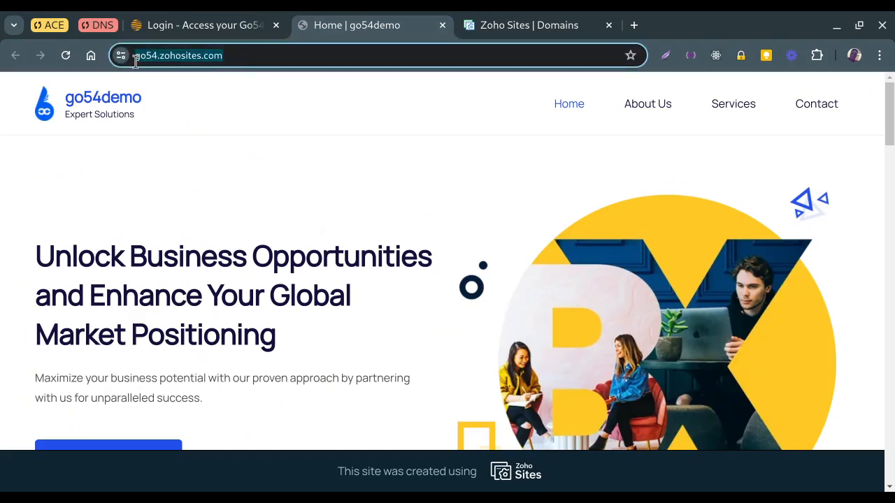
left_click(249, 223)
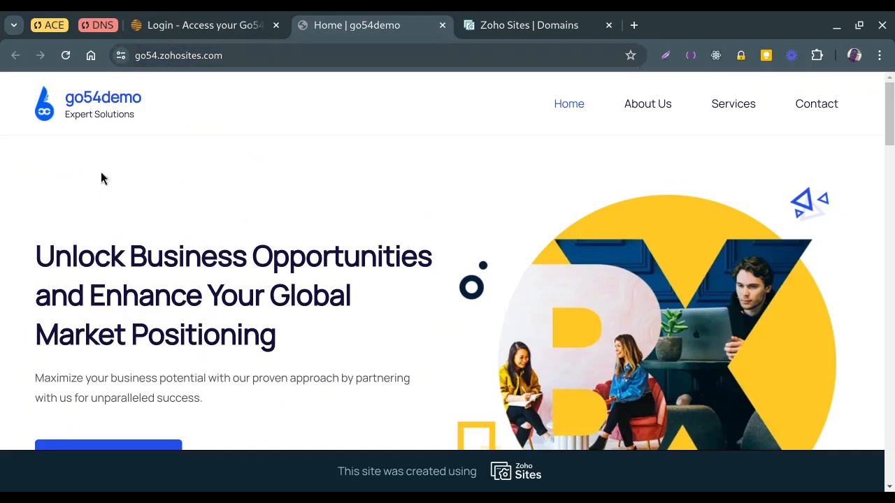
scroll(411, 279, "down", 15)
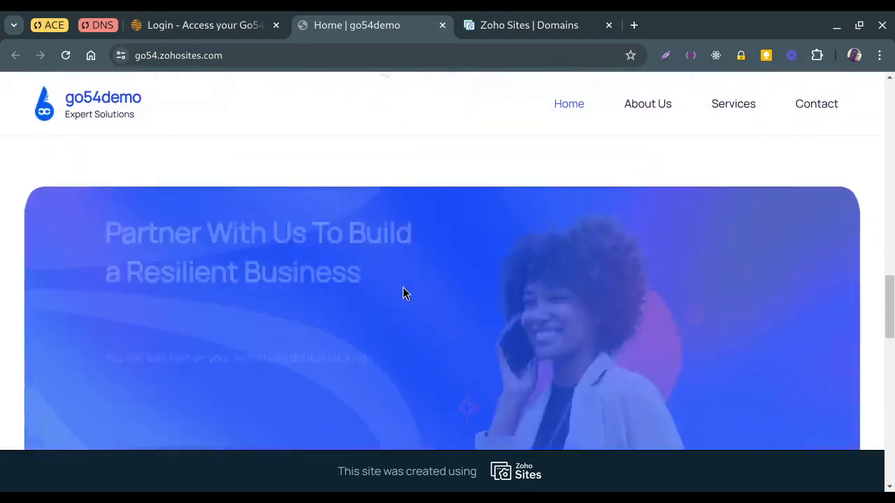
scroll(403, 287, "down", 5)
scroll(403, 288, "up", 15)
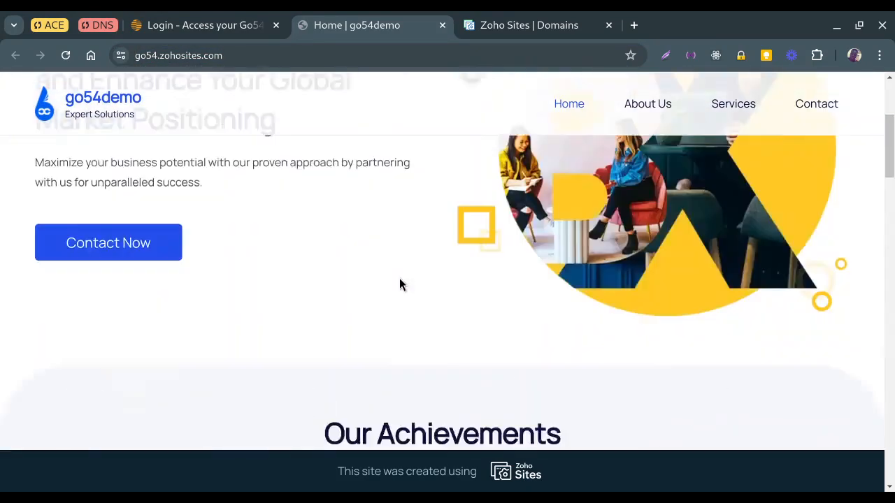
scroll(401, 281, "up", 3)
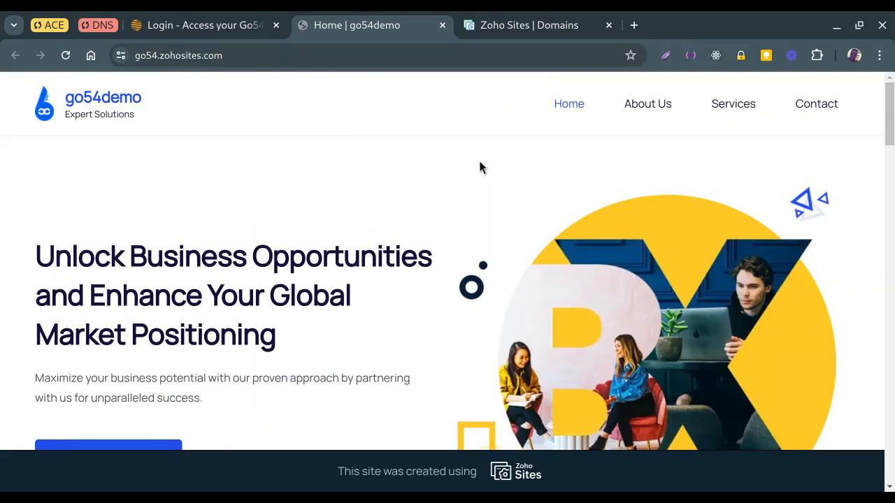
- Switch to Zoho Sites and open the site's Domain & SSL configuration from its dashboard
left_click(503, 27)
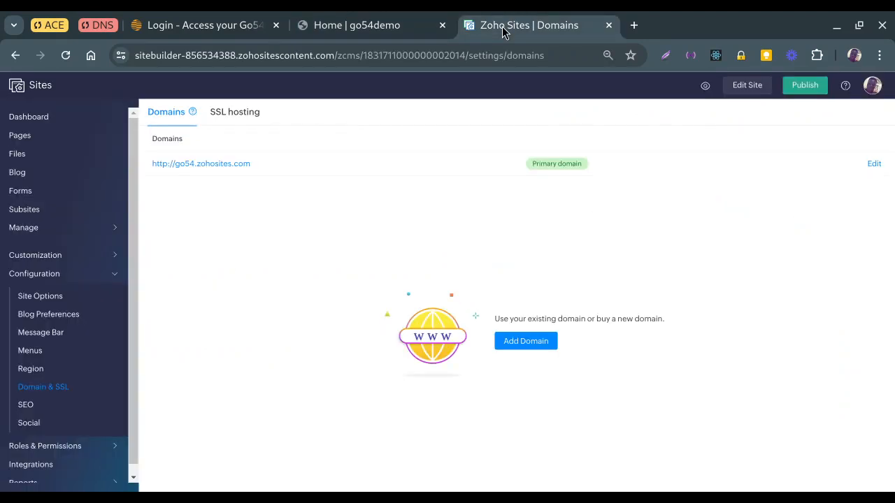
left_click(52, 119)
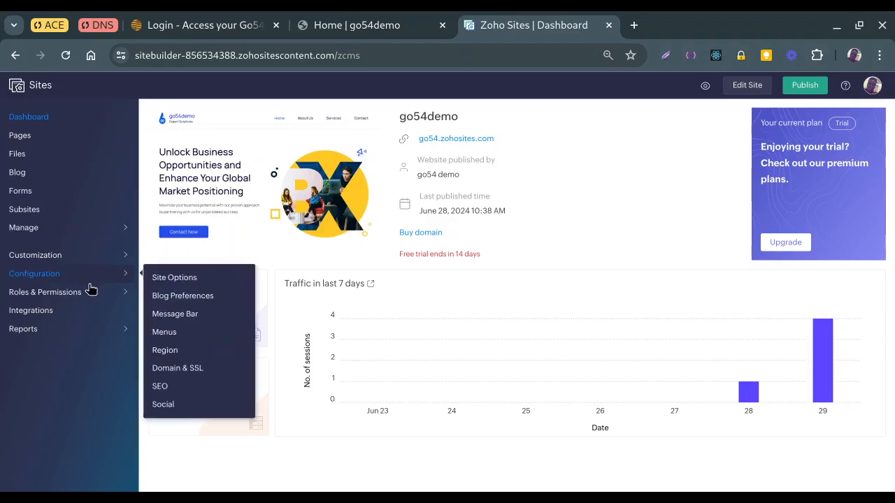
mouse_move(100, 277)
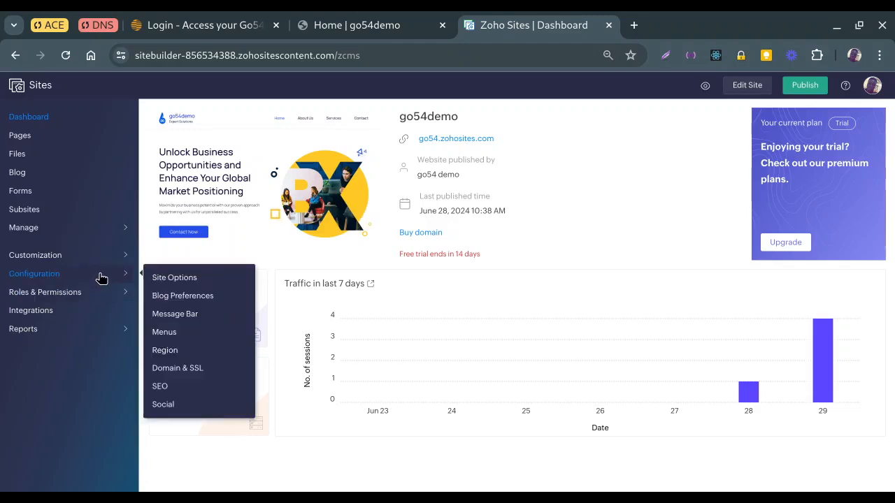
left_click(172, 368)
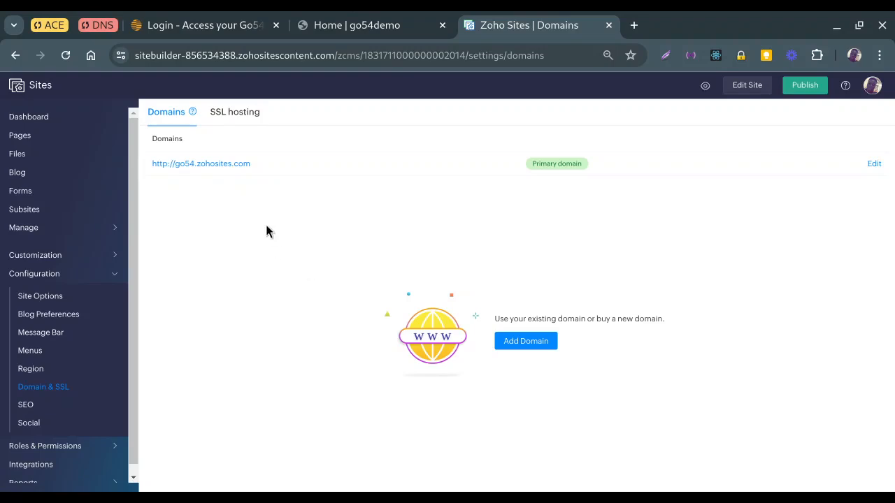
- Add the already owned domain go54demo.com.ng to the site and read through its DNS setup instructions
left_click(514, 345)
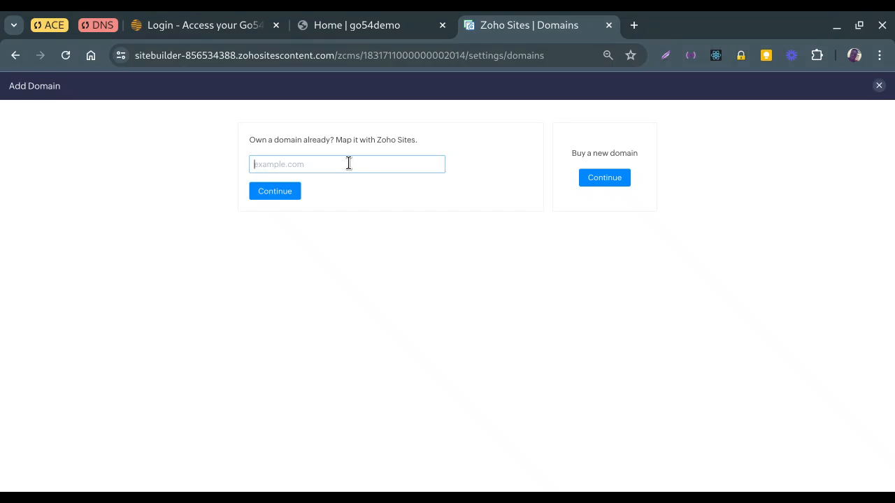
type("go54demo.com.ng")
left_click(271, 192)
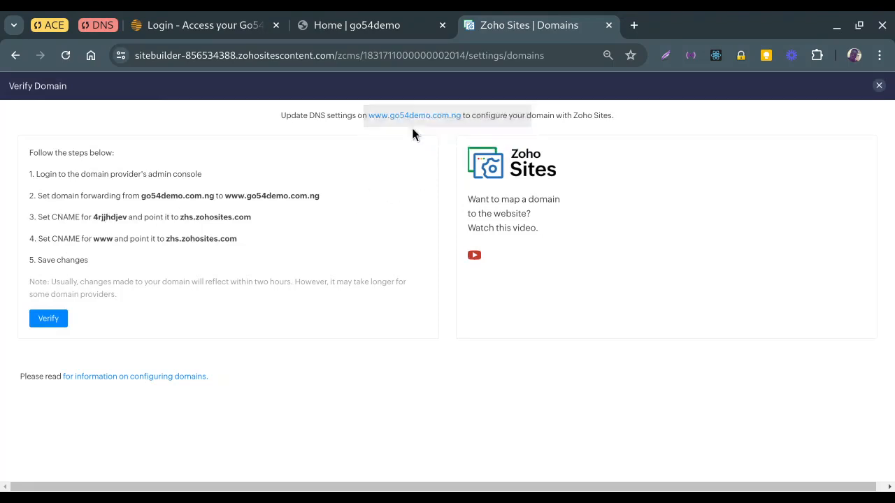
left_click_drag(24, 152, 151, 273)
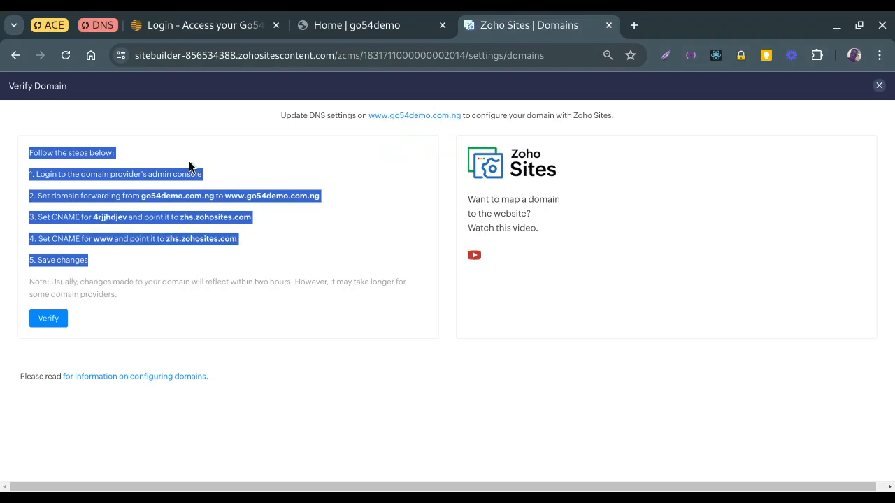
left_click(133, 168)
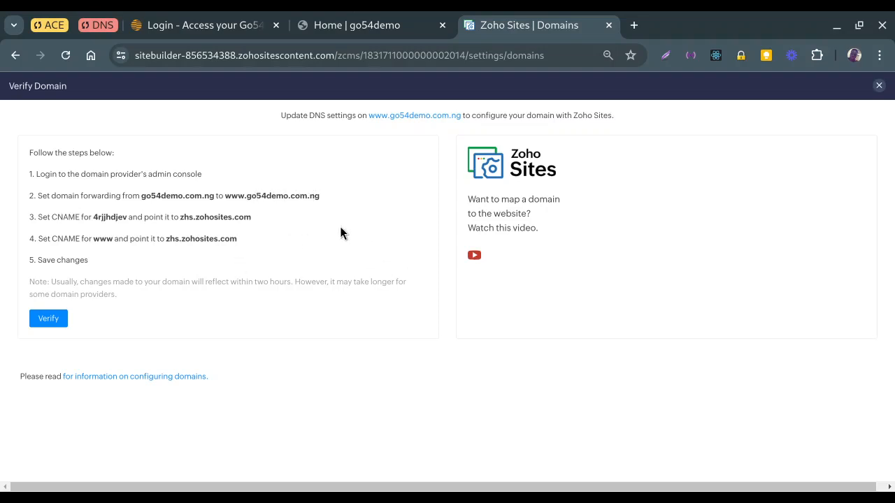
- Switch back to GO54 and open the DNS management of go54demo.com.ng
left_click(220, 32)
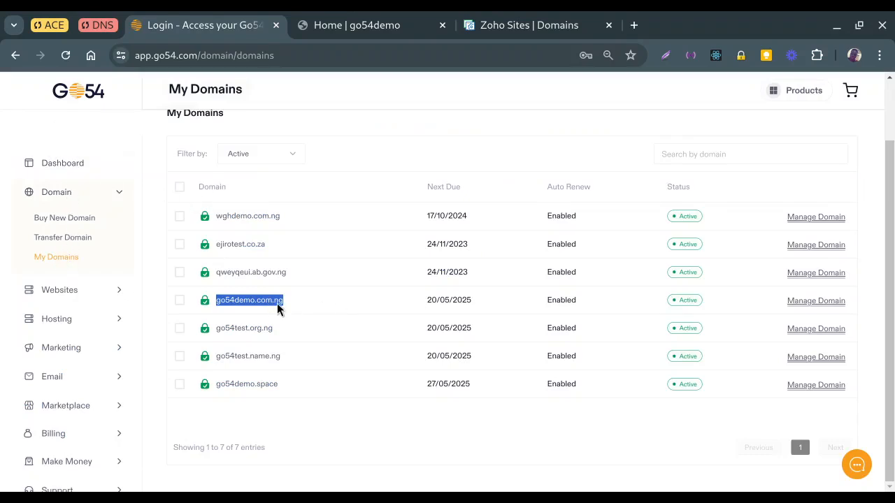
left_click(810, 306)
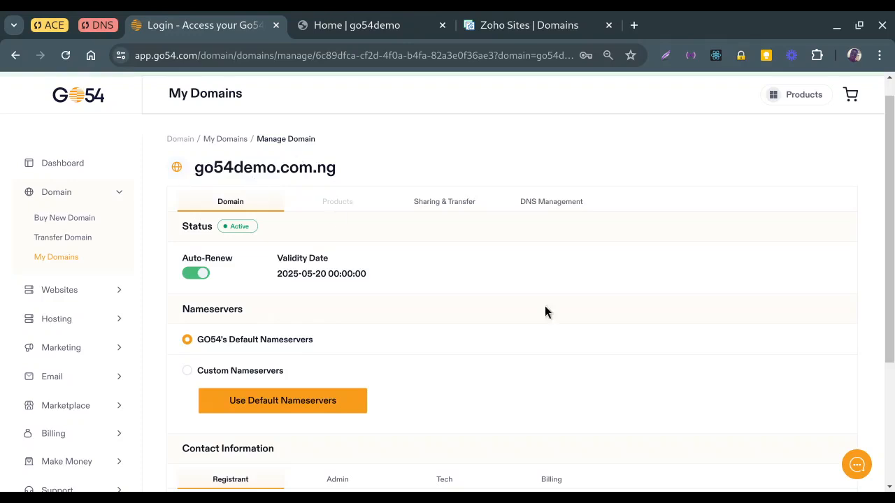
scroll(610, 347, "down", 1)
scroll(612, 348, "up", 2)
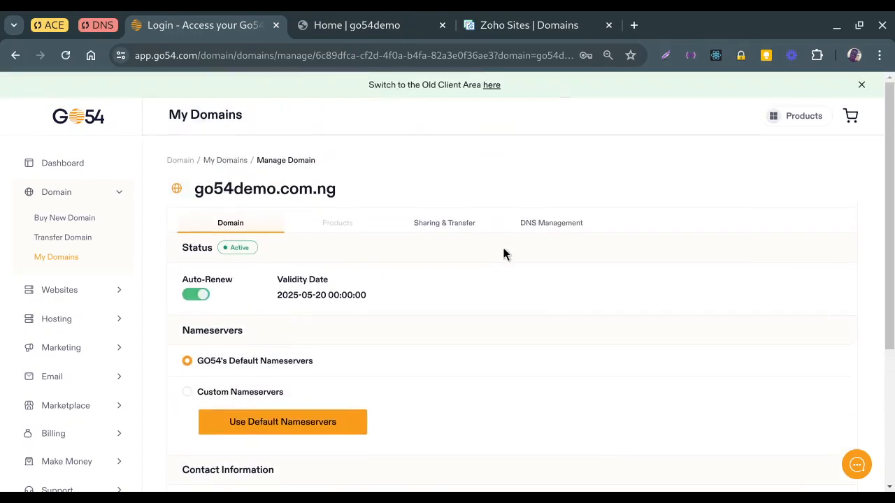
left_click(544, 225)
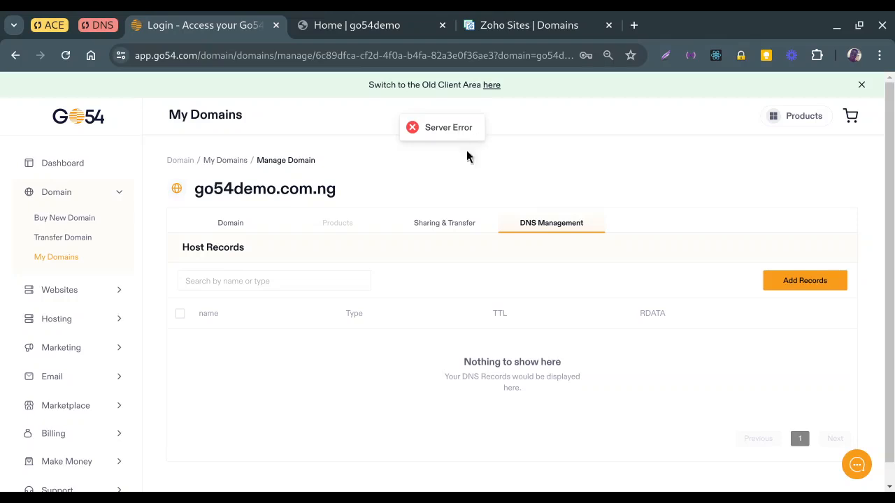
- Reload the domain's management page and reopen its DNS management to review the host records
left_click(66, 56)
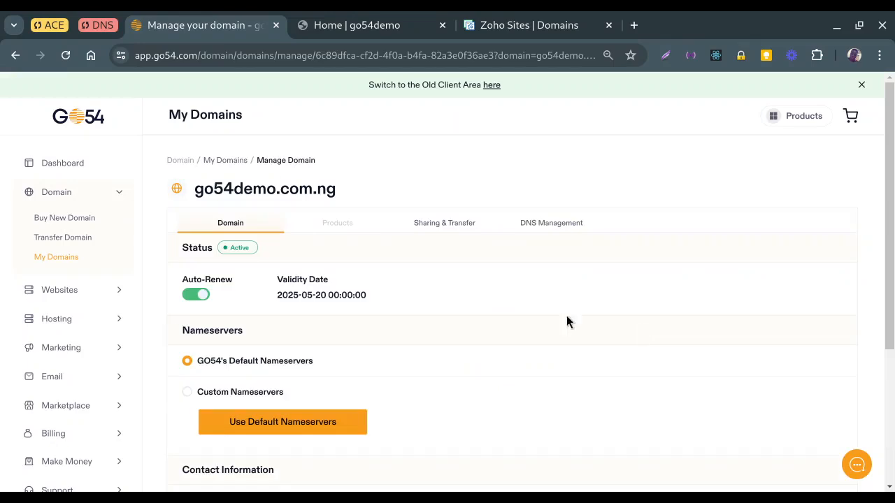
left_click(544, 225)
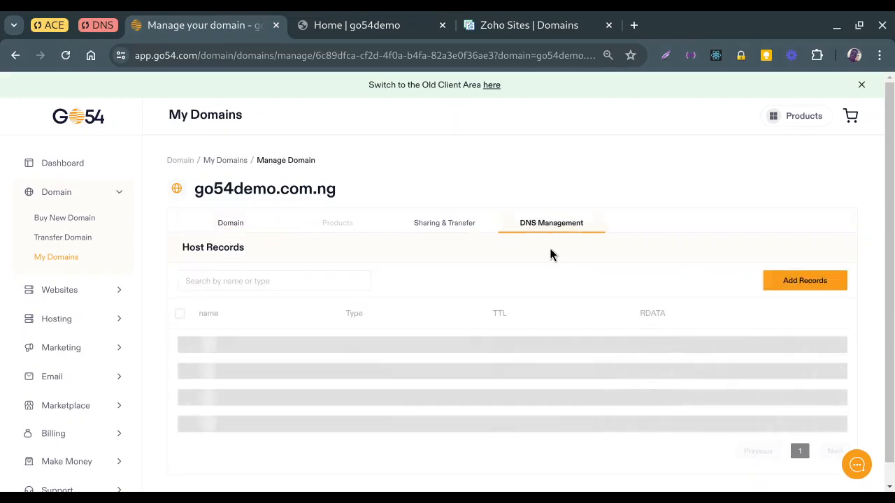
scroll(460, 290, "down", 2)
scroll(445, 308, "up", 2)
scroll(391, 308, "down", 2)
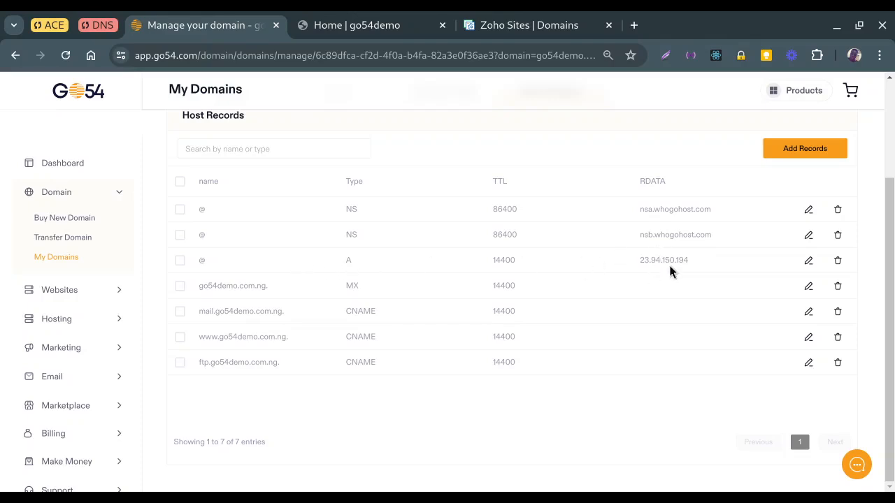
scroll(668, 279, "up", 1)
scroll(674, 343, "down", 1)
- Change the IPv4 address of the @ A record to 174.129.25.170 and save the record
left_click(808, 260)
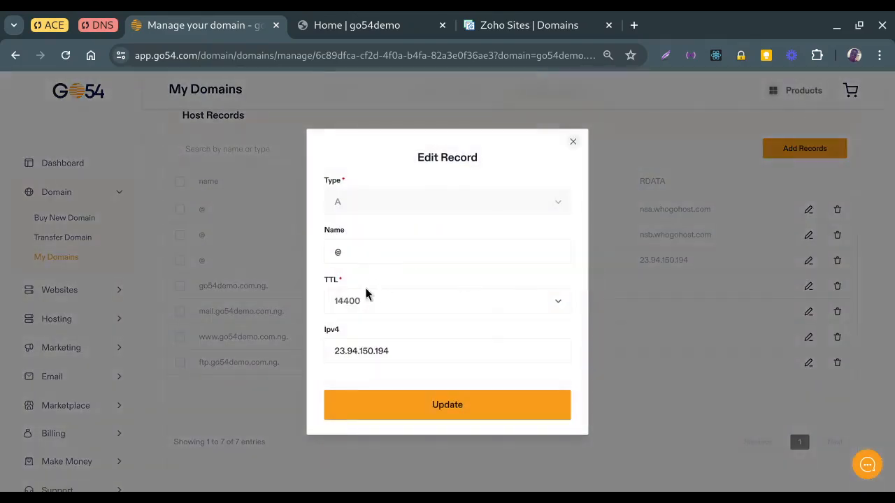
left_click(414, 344)
key("ctrl+a")
type("174.129.25.170")
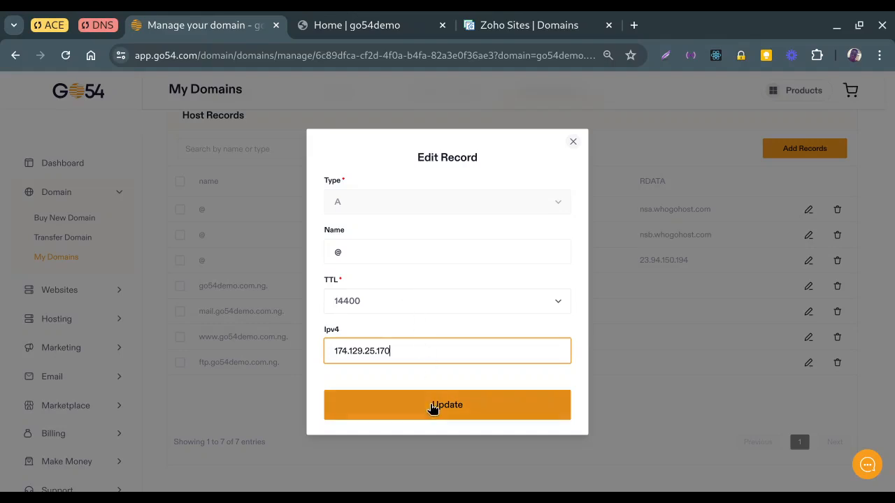
left_click(430, 409)
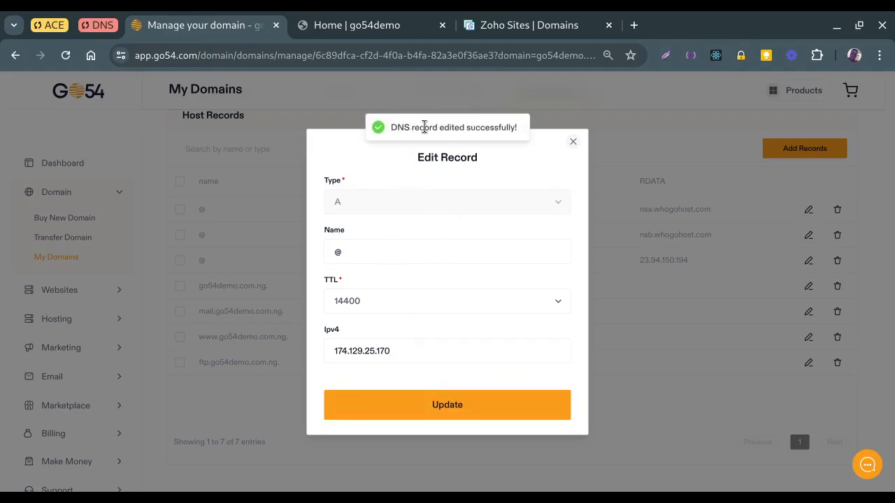
- Copy the site-specific CNAME host name from the Zoho Sites verification steps, then return to GO54 and close the record editor
left_click(340, 26)
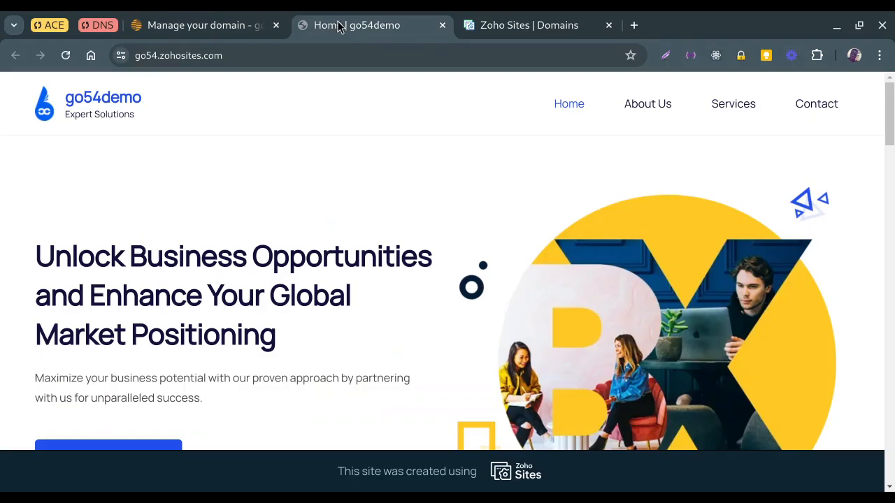
left_click(494, 27)
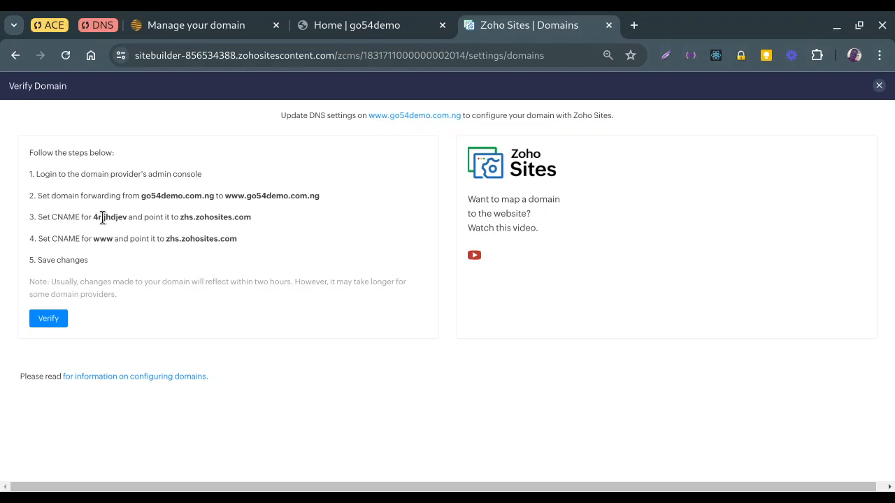
double_click(102, 218)
left_click(216, 27)
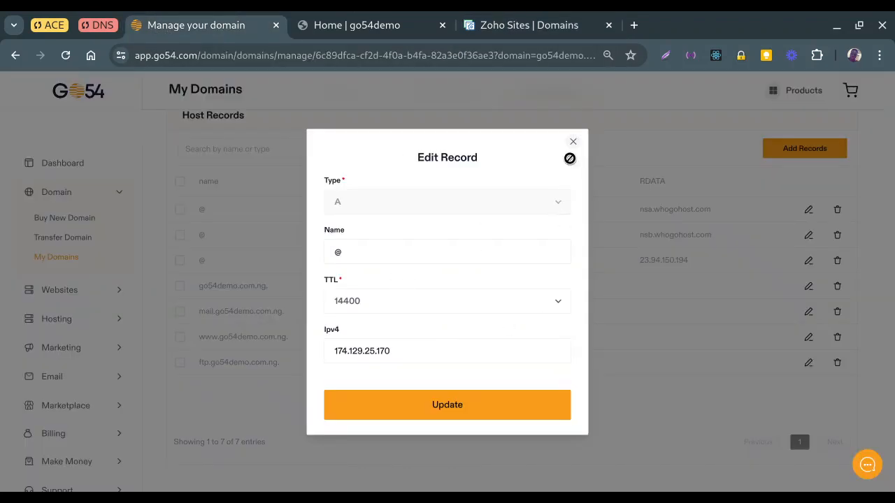
left_click(574, 144)
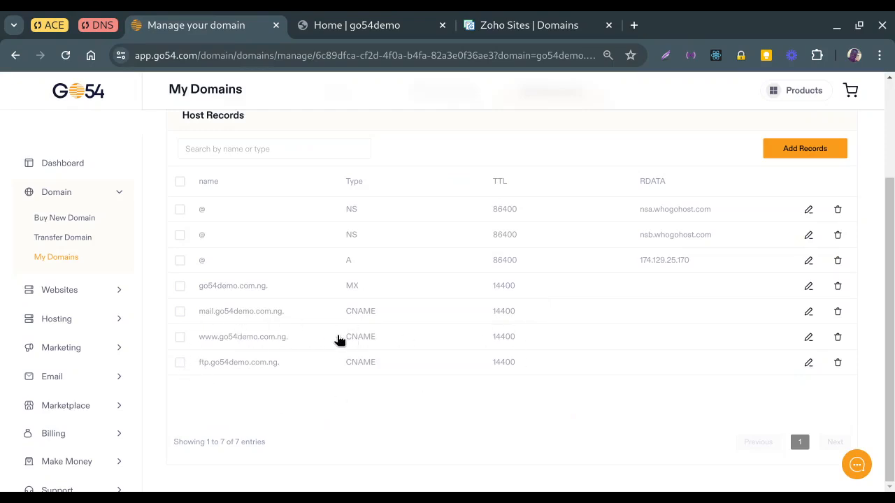
left_click_drag(197, 341, 286, 340)
left_click(839, 338)
left_click(445, 295)
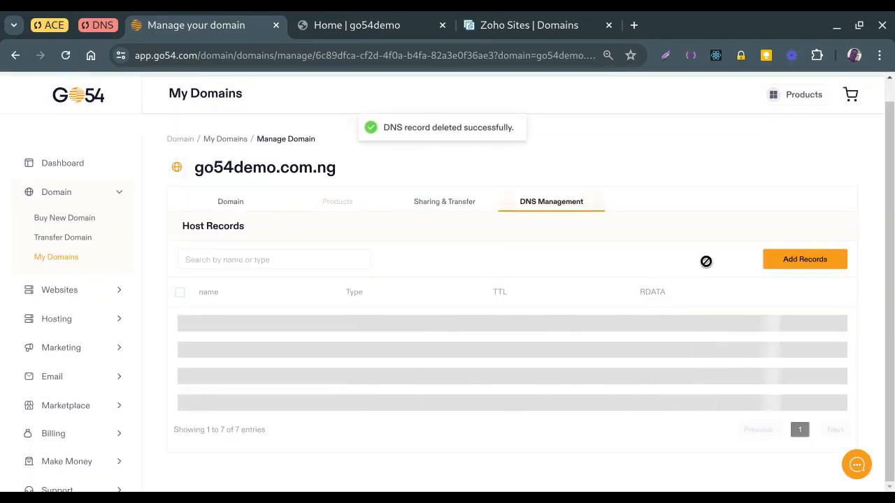
- Start a new CNAME host record for go54demo.com.ng and enter the site-specific verification host name as its name
left_click(789, 151)
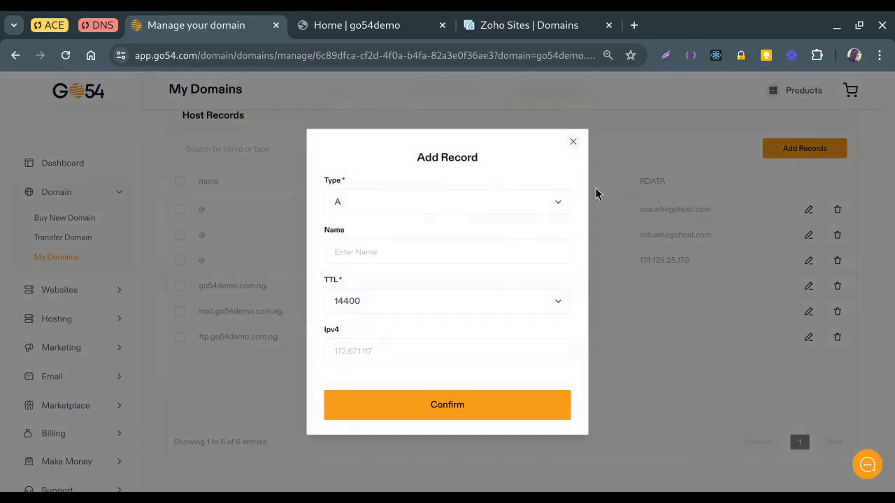
left_click(703, 242)
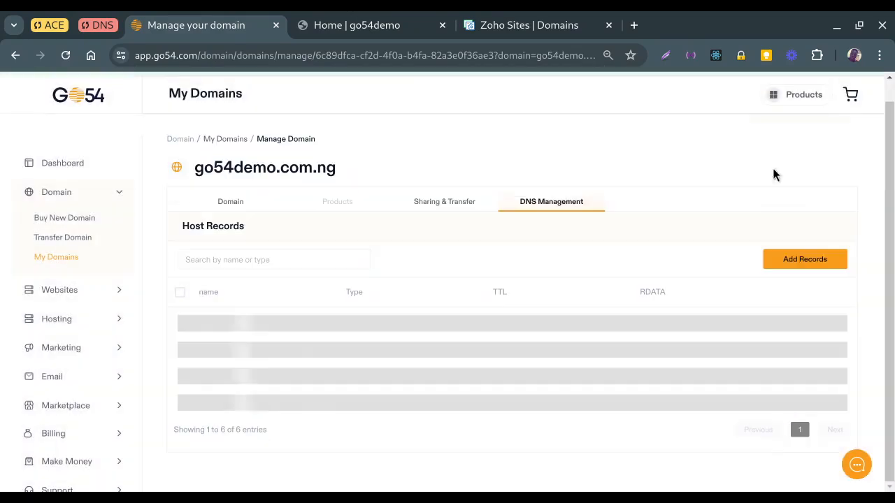
left_click(807, 259)
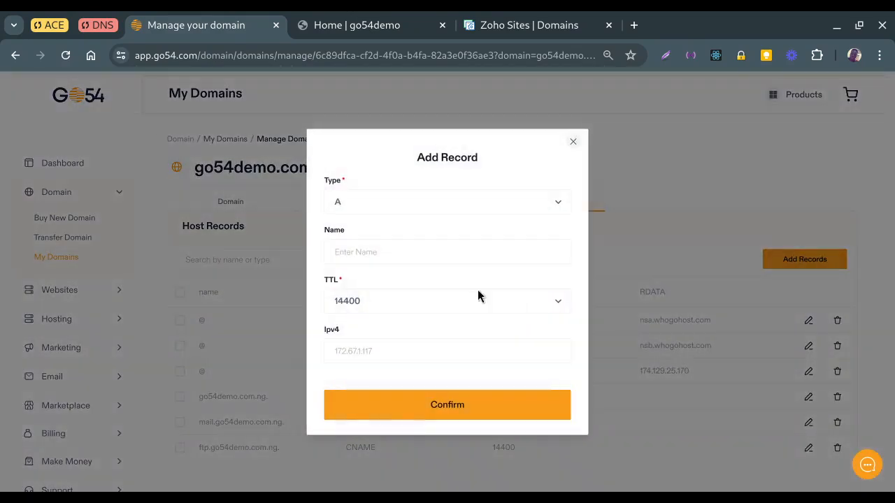
left_click(361, 207)
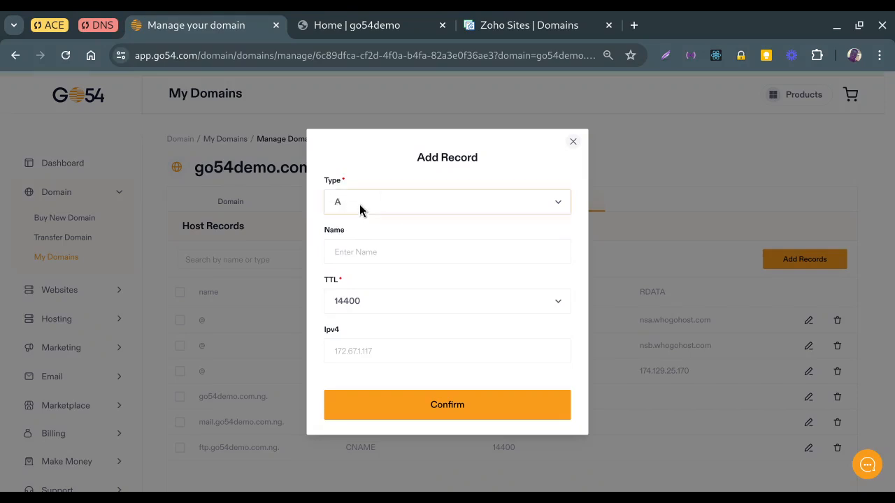
left_click(357, 253)
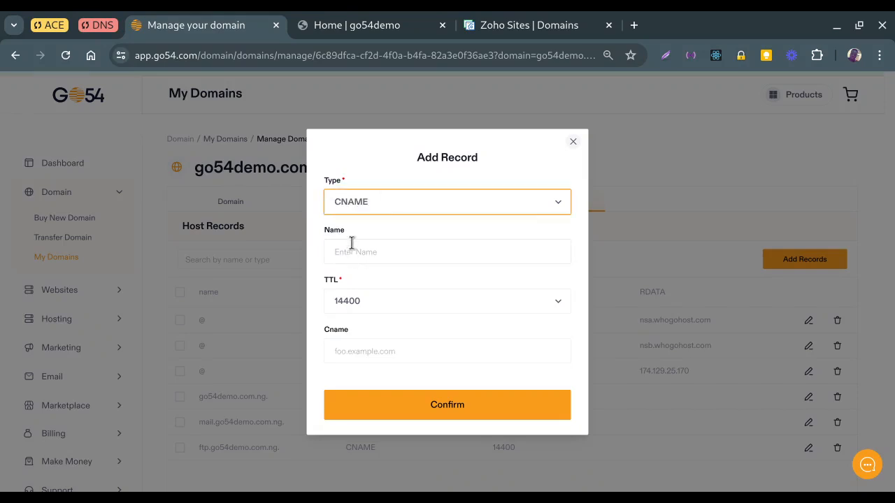
left_click(352, 243)
type("4rjjhdjev")
left_click(346, 348)
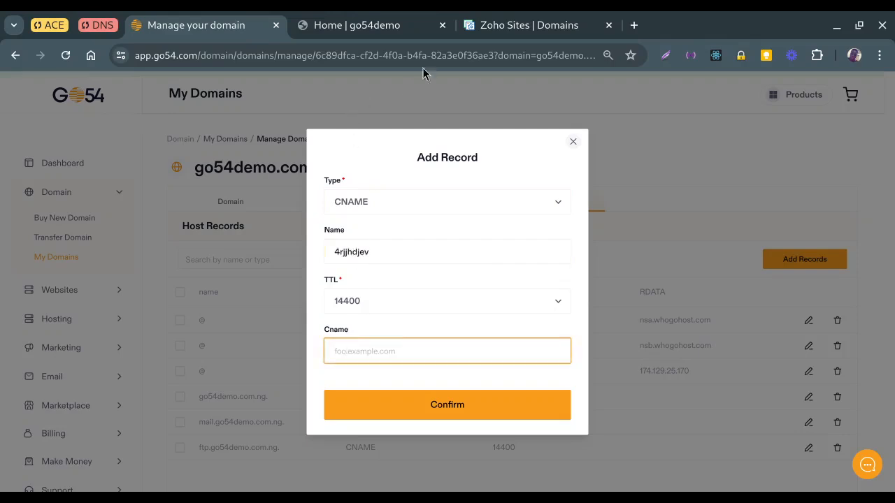
- Copy the target zhs.zohosites.com from the Zoho Sites verification steps, enter it as the new GO54 record's CNAME value and save the record
left_click(517, 25)
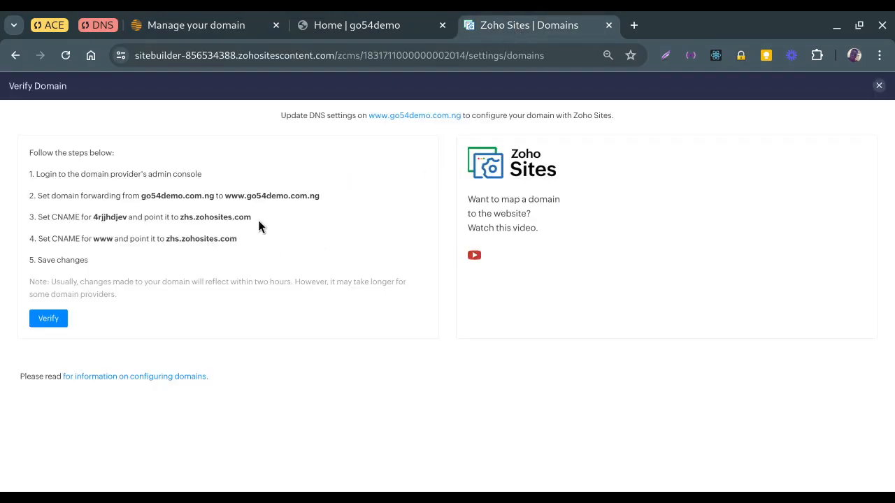
left_click_drag(251, 219, 180, 218)
key("ctrl+c")
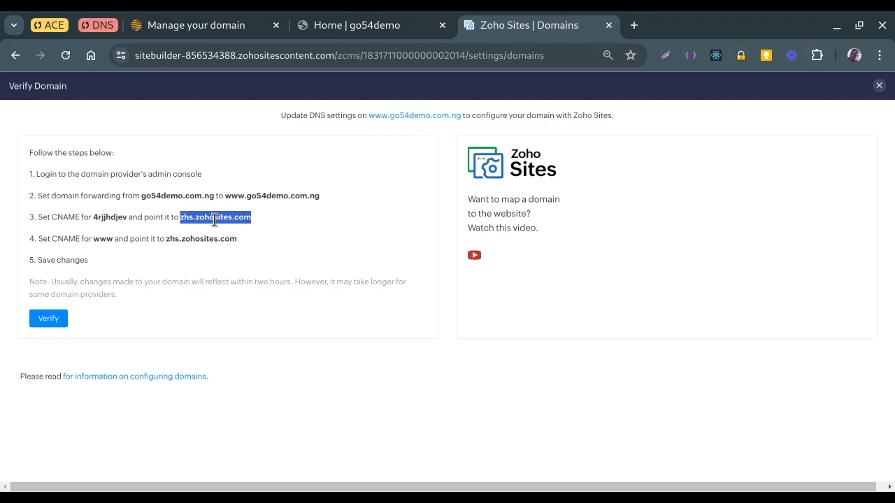
left_click(207, 32)
left_click(360, 349)
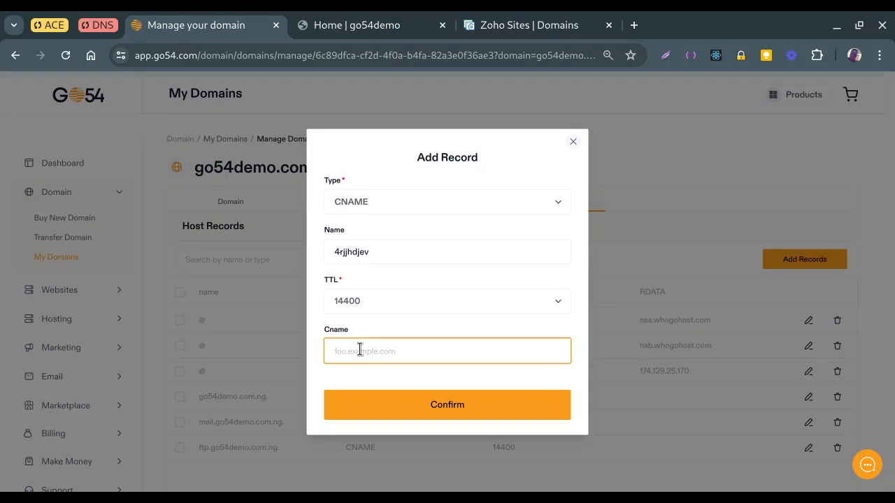
key("ctrl+v")
left_click(387, 410)
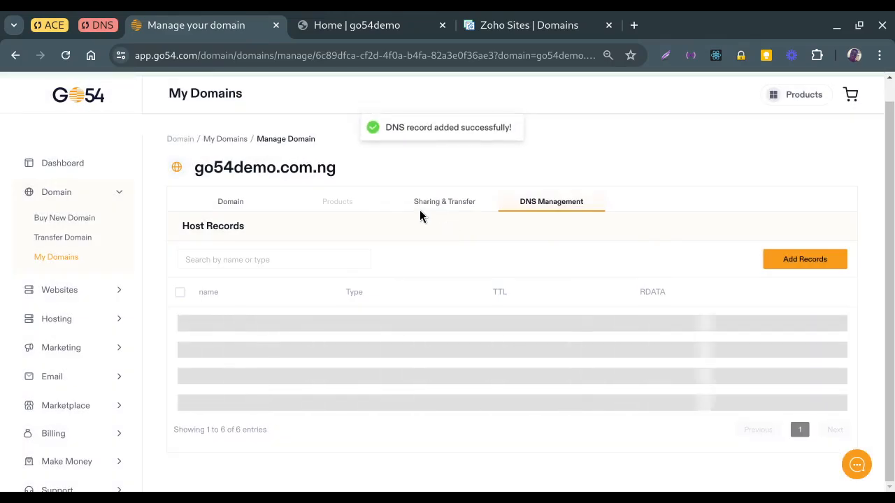
- Copy the www CNAME target zhs.zohosites.com from the Zoho Sites verification steps and return to the GO54 host records
left_click(540, 26)
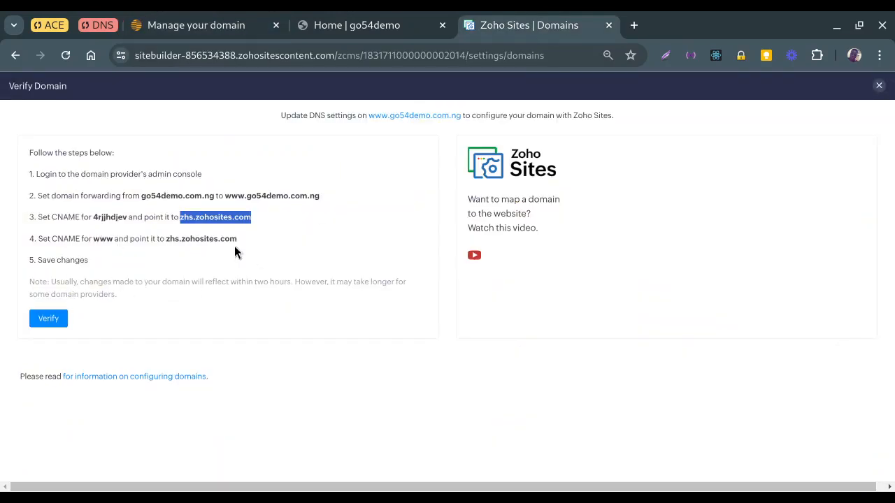
left_click_drag(238, 243, 166, 241)
key("ctrl+c")
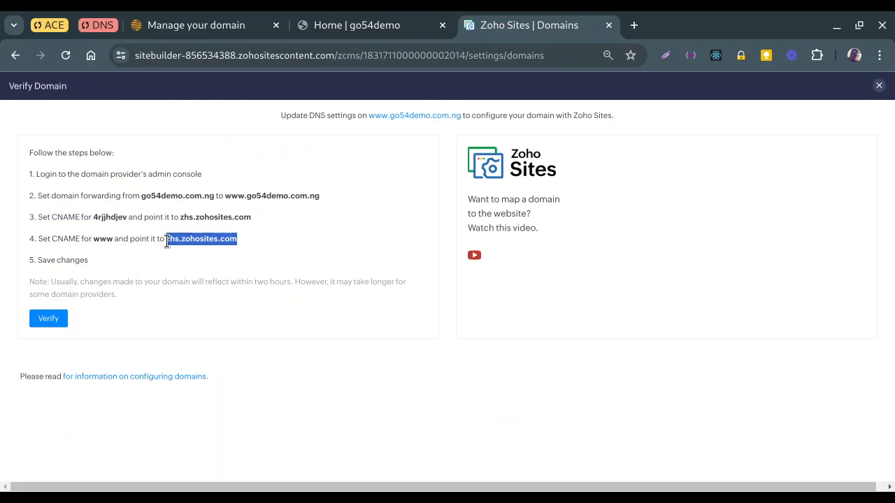
left_click(189, 24)
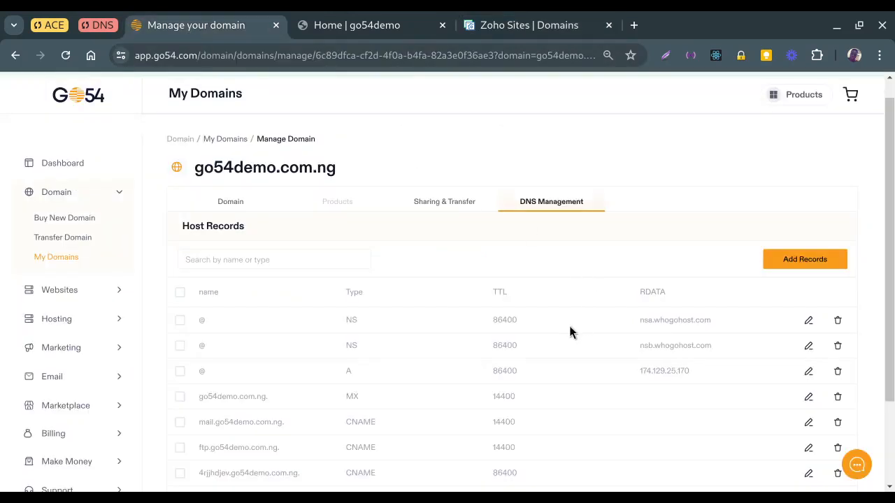
- Add a CNAME host record named www that points to zhs.zohosites.com
scroll(699, 280, "down", 2)
left_click(797, 180)
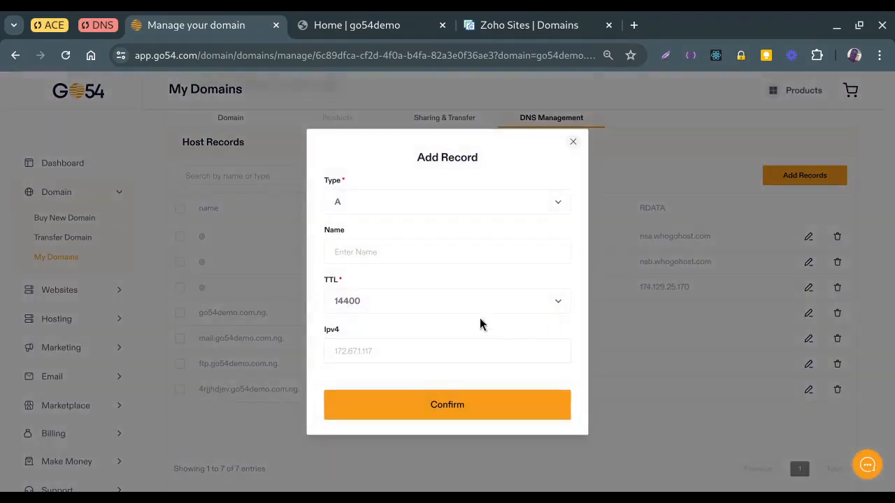
left_click(365, 205)
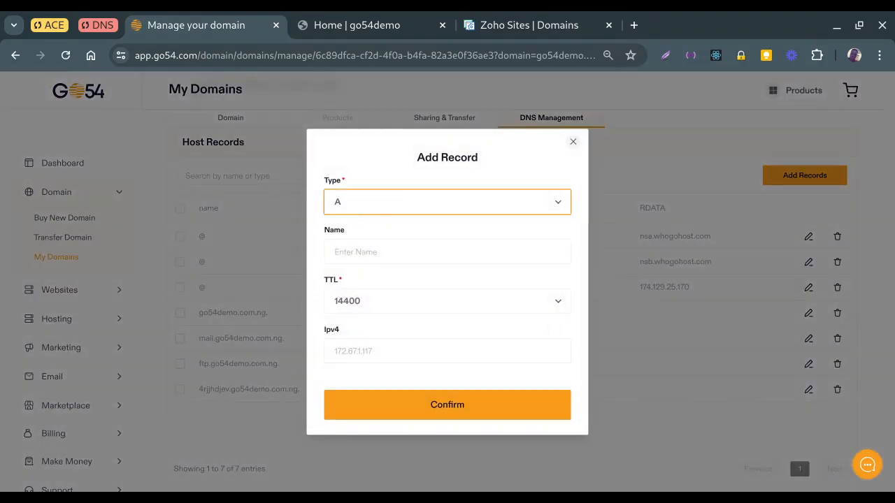
left_click(345, 251)
left_click(347, 252)
type("www")
left_click(363, 353)
key("ctrl+v")
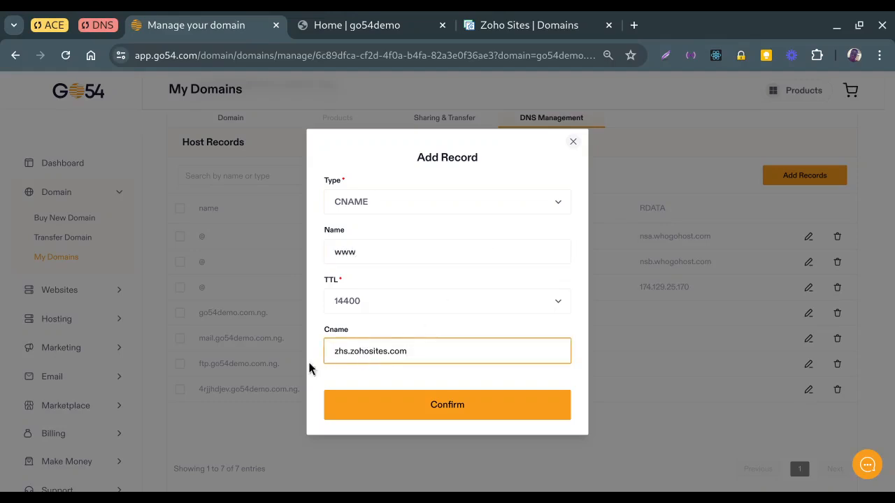
left_click(450, 414)
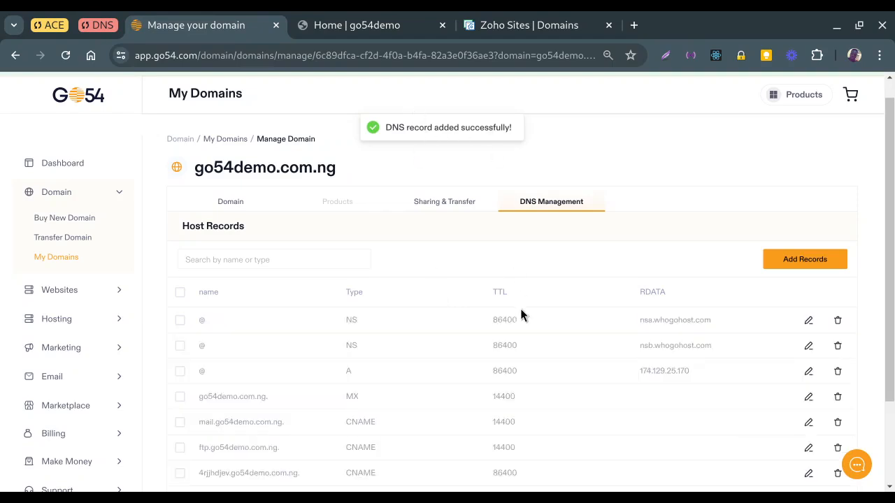
left_click(538, 28)
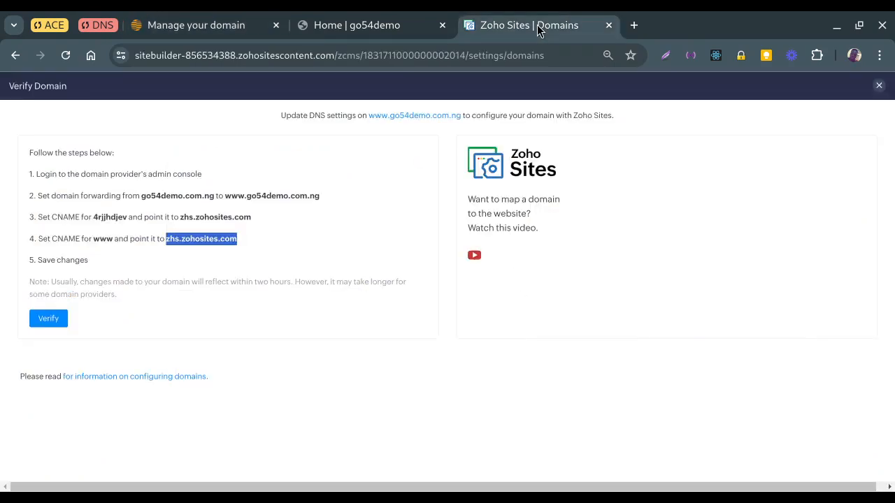
left_click(131, 260)
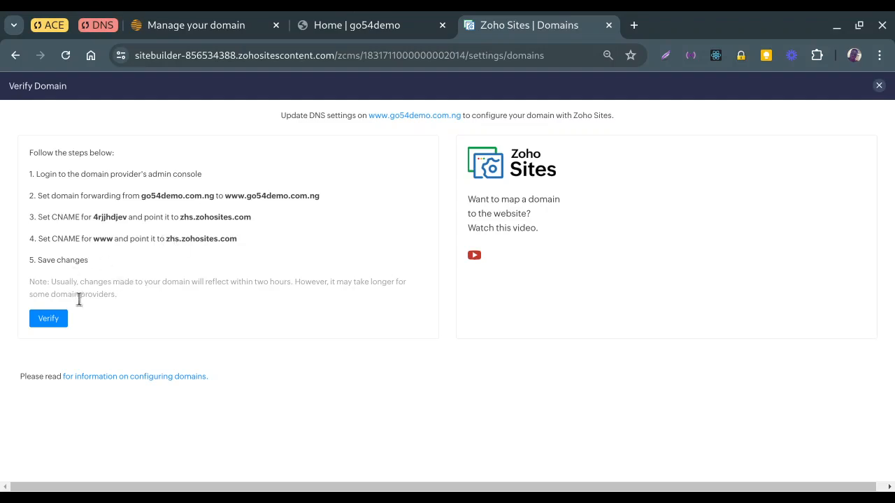
left_click(51, 322)
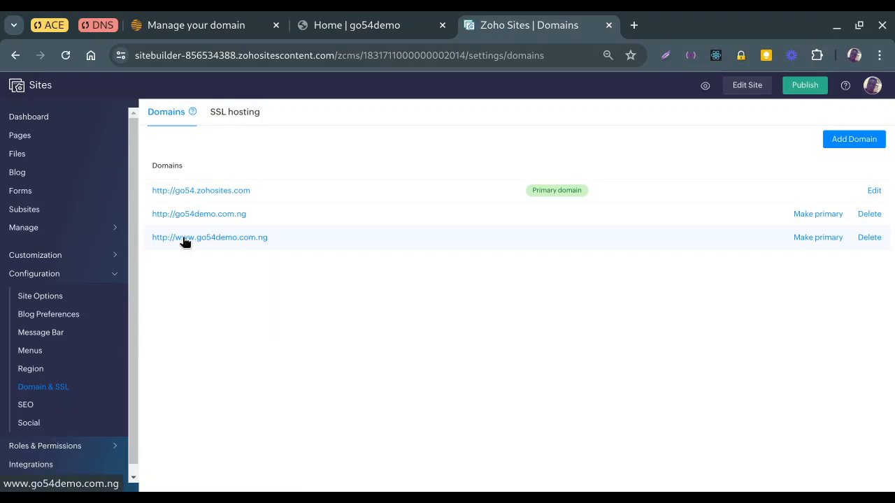
left_click(814, 240)
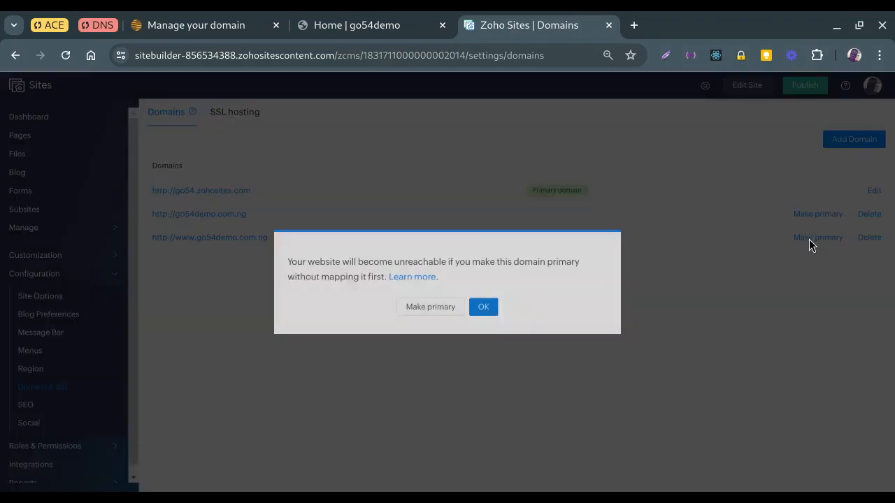
left_click(427, 308)
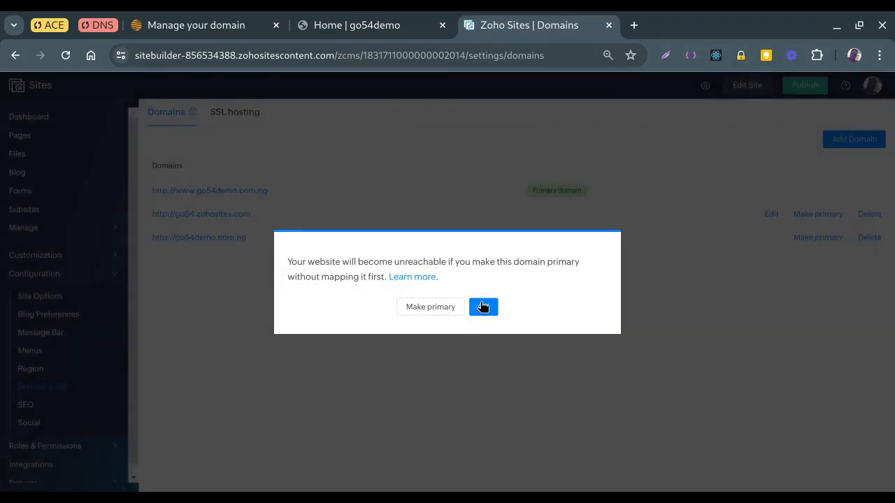
left_click(483, 306)
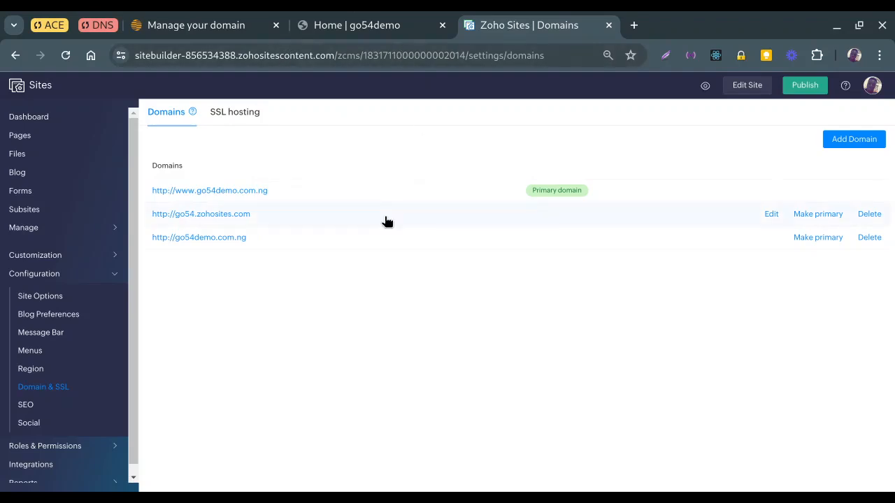
- Open the live website at the primary domain and look through its home page to check the domain connection
left_click(294, 206)
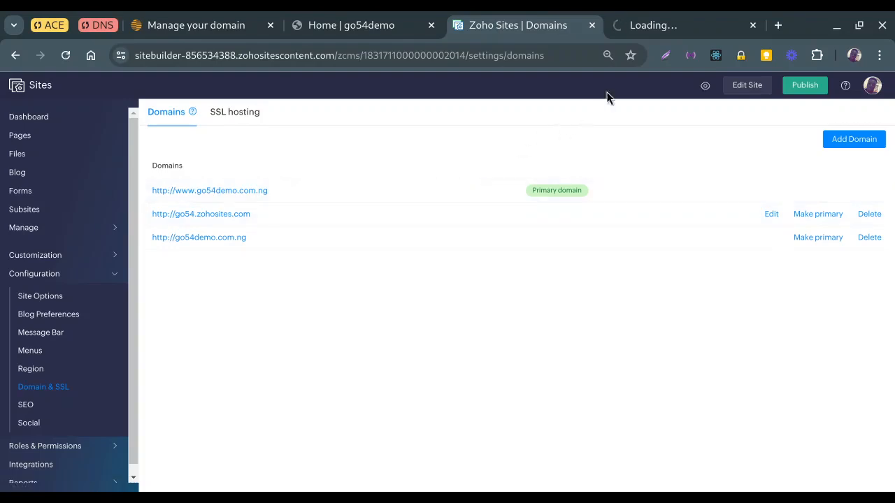
left_click(640, 31)
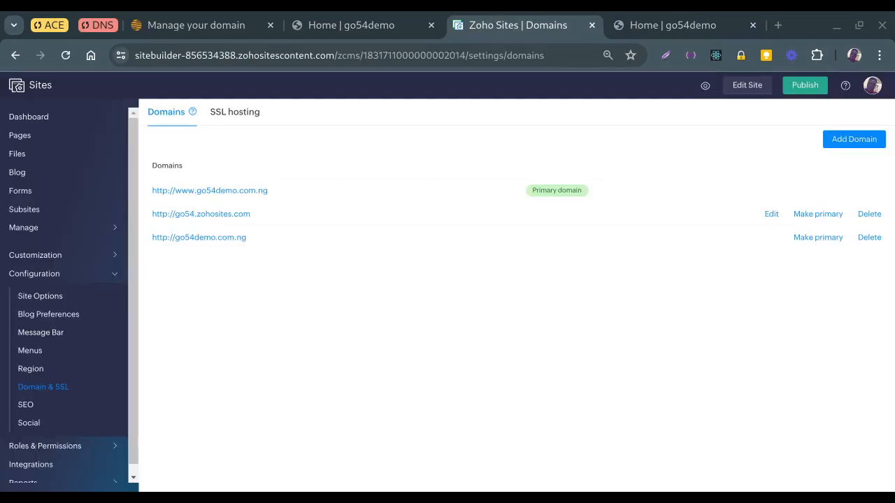
left_click(665, 26)
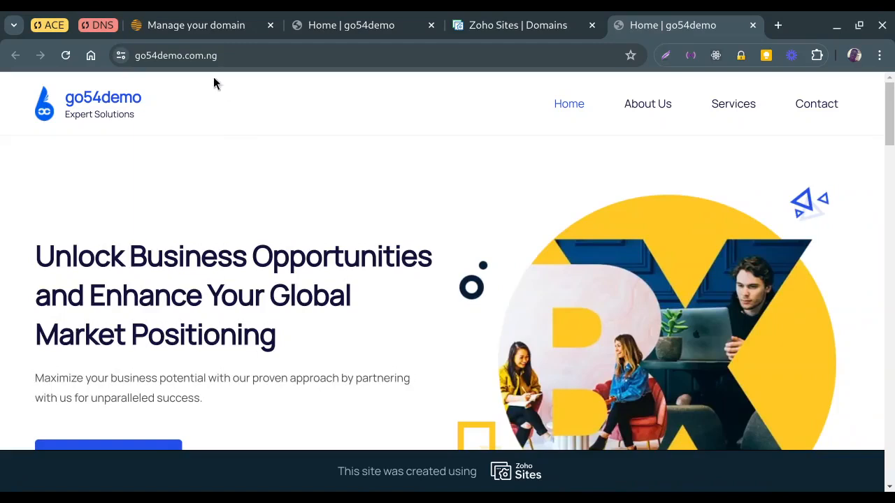
left_click(226, 56)
scroll(402, 299, "down", 8)
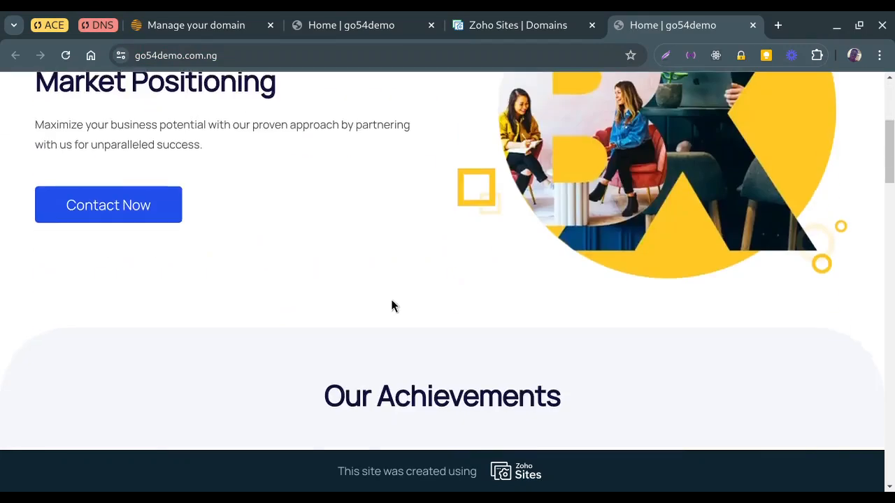
scroll(404, 289, "down", 6)
scroll(404, 296, "up", 14)
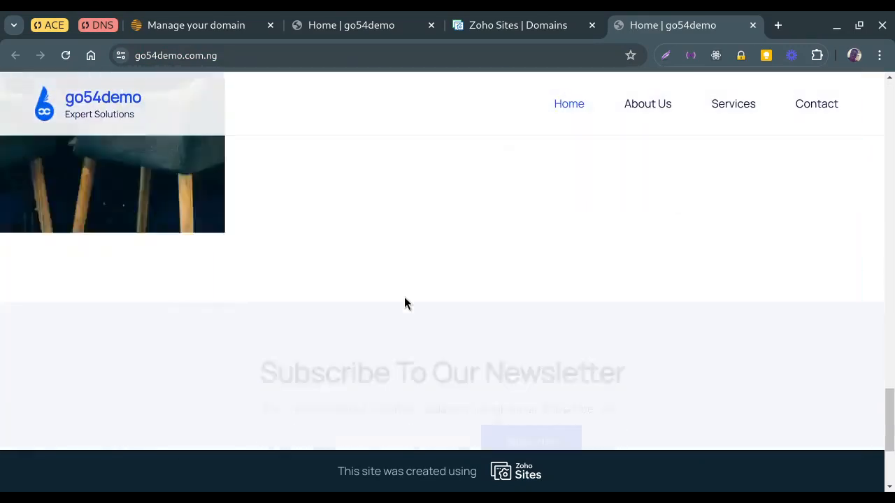